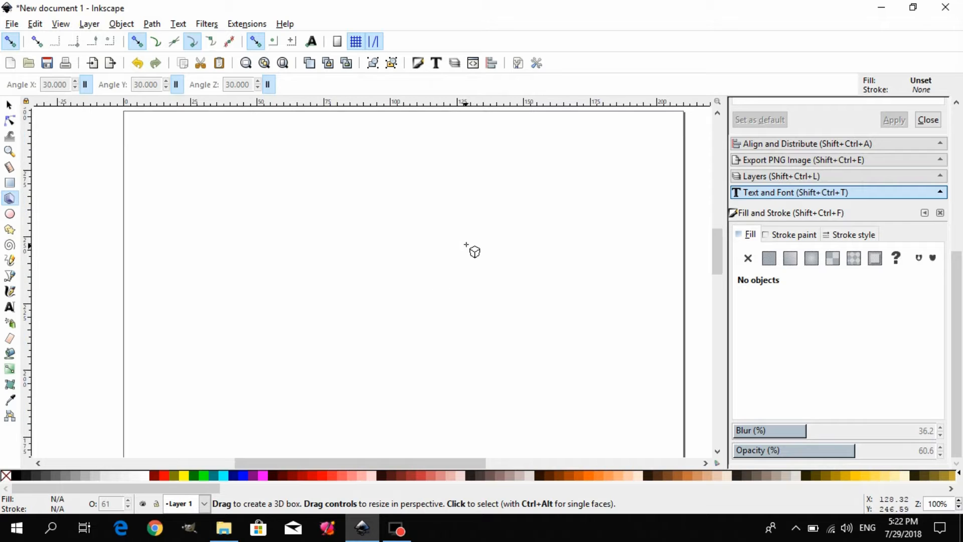
# Draw a 3D box near the middle of the page, in perspective toward both page edges
pyautogui.moveTo(485, 242)
pyautogui.mouseDown()
pyautogui.moveTo(469, 286)
pyautogui.moveTo(413, 339)
pyautogui.moveTo(410, 360)
pyautogui.mouseUp()
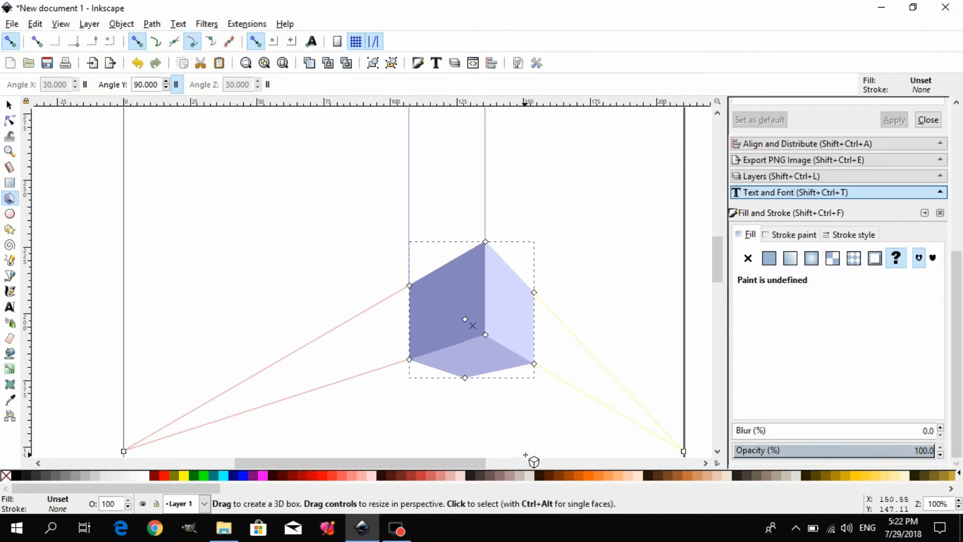
pyautogui.scroll(-6, 537, 397)
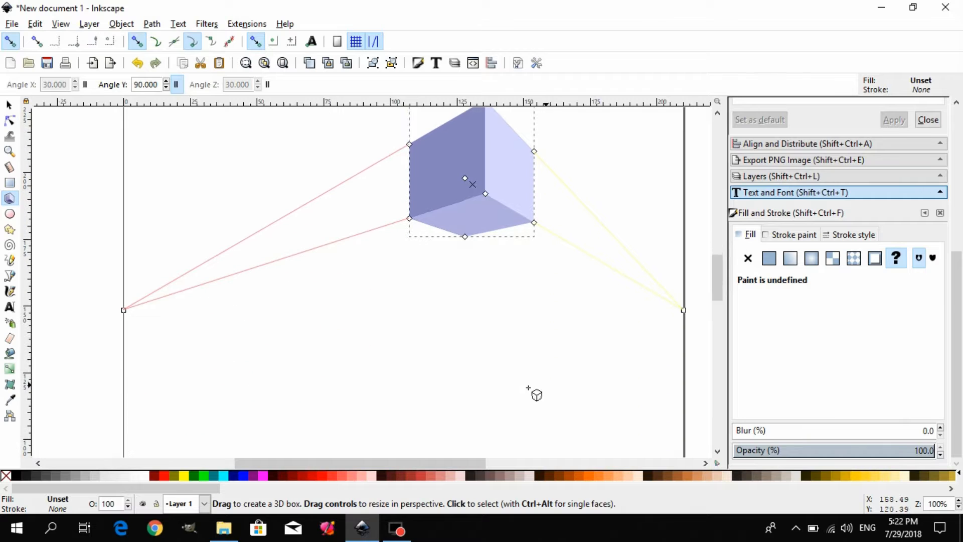
pyautogui.moveTo(439, 459); pyautogui.dragTo(458, 446)
pyautogui.scroll(2, 454, 378)
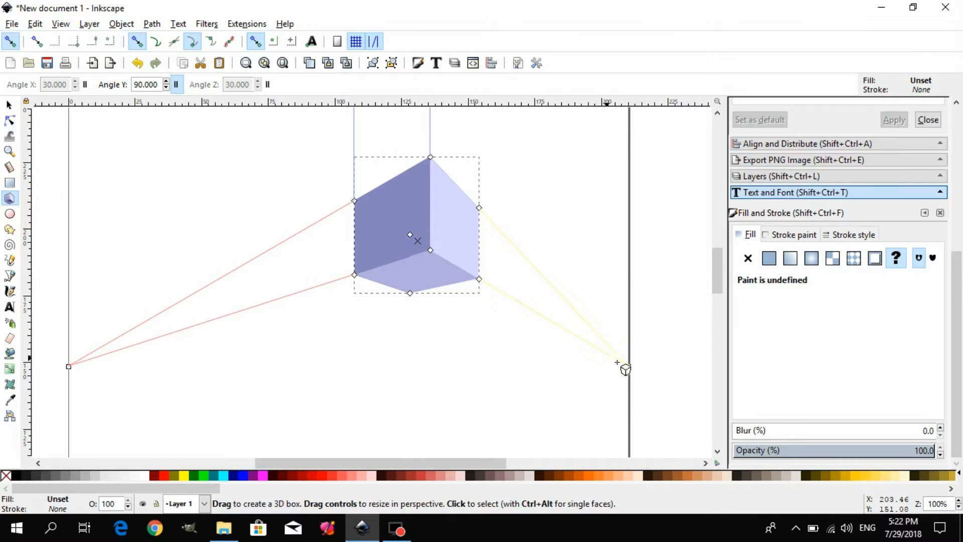
# Raise the box's two side vanishing points to roughly the box's mid-height, near the left and right page edges
pyautogui.moveTo(627, 367); pyautogui.dragTo(648, 255)
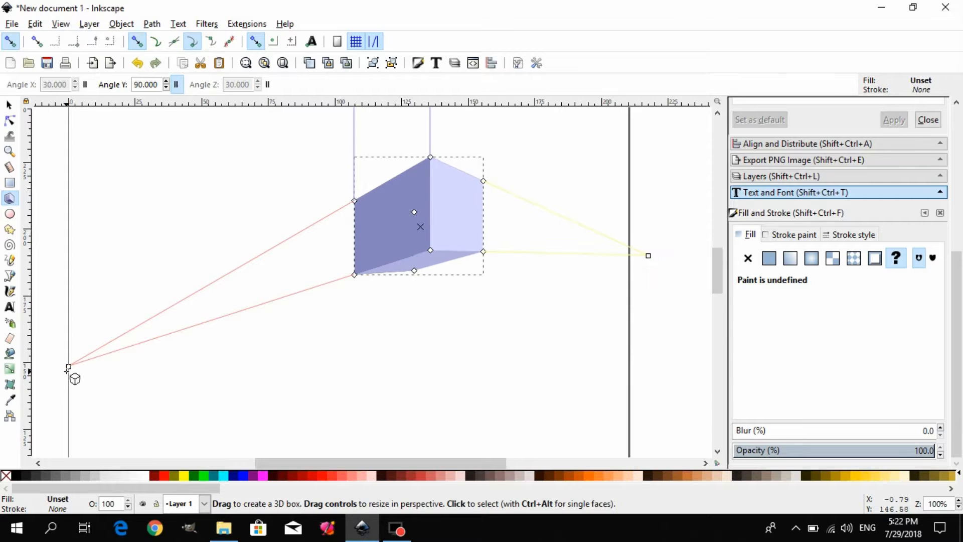
pyautogui.moveTo(68, 366); pyautogui.dragTo(67, 242)
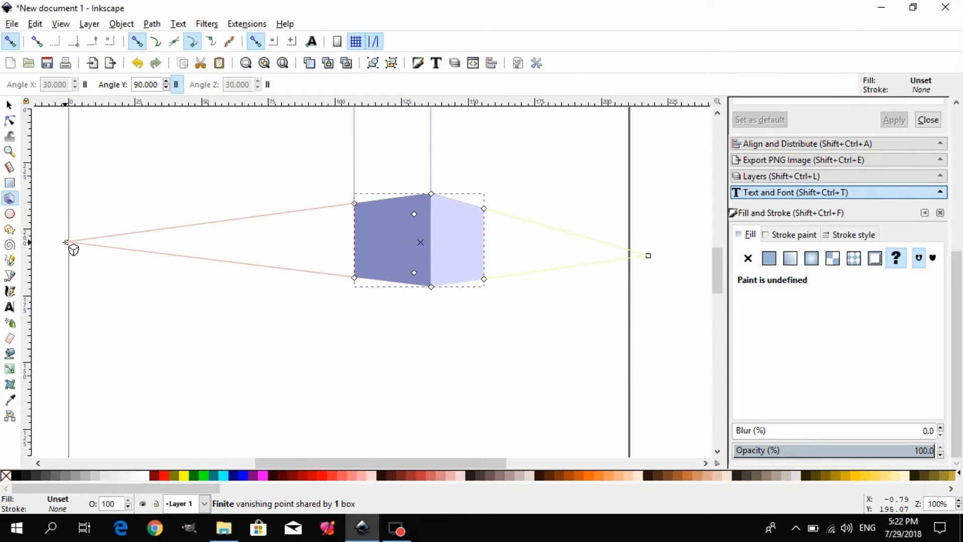
pyautogui.moveTo(648, 256); pyautogui.dragTo(628, 247)
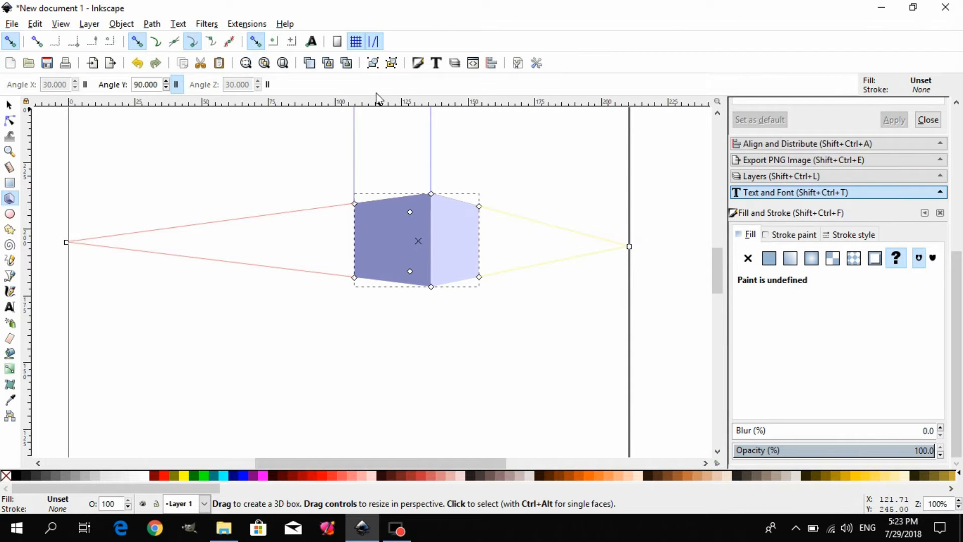
# Add a horizontal guide through the box's middle as a horizon line and align both vanishing points to it
pyautogui.moveTo(372, 104); pyautogui.dragTo(375, 244)
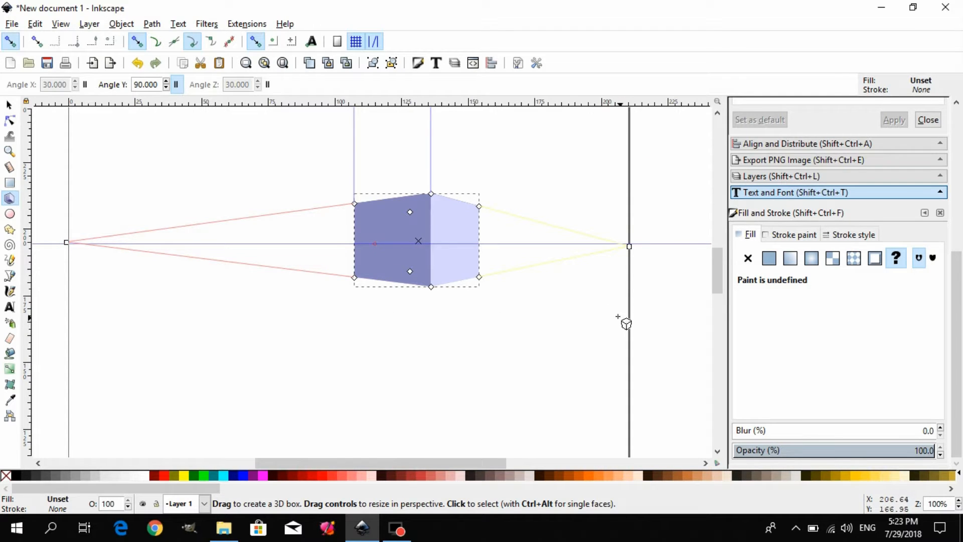
pyautogui.click(630, 246)
pyautogui.moveTo(631, 245); pyautogui.dragTo(635, 244)
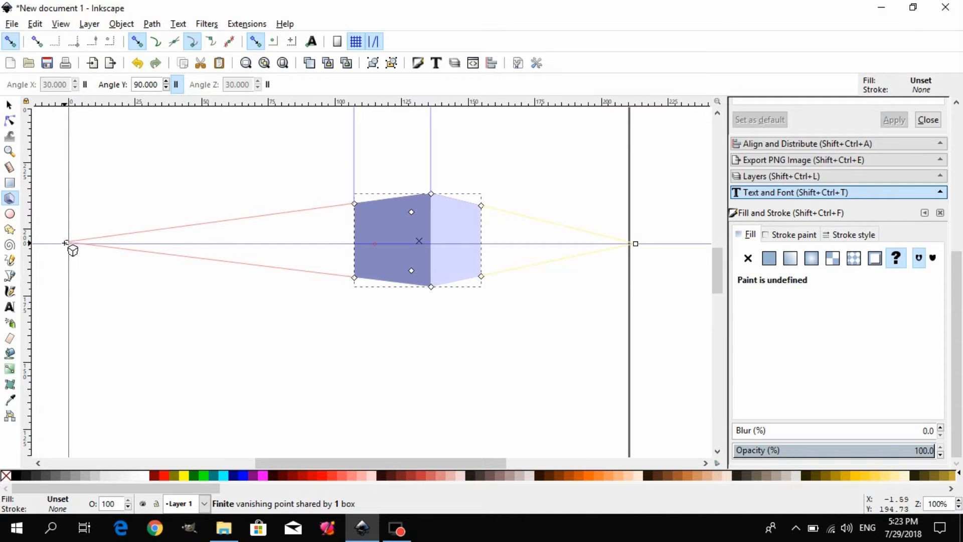
pyautogui.moveTo(66, 242); pyautogui.dragTo(73, 243)
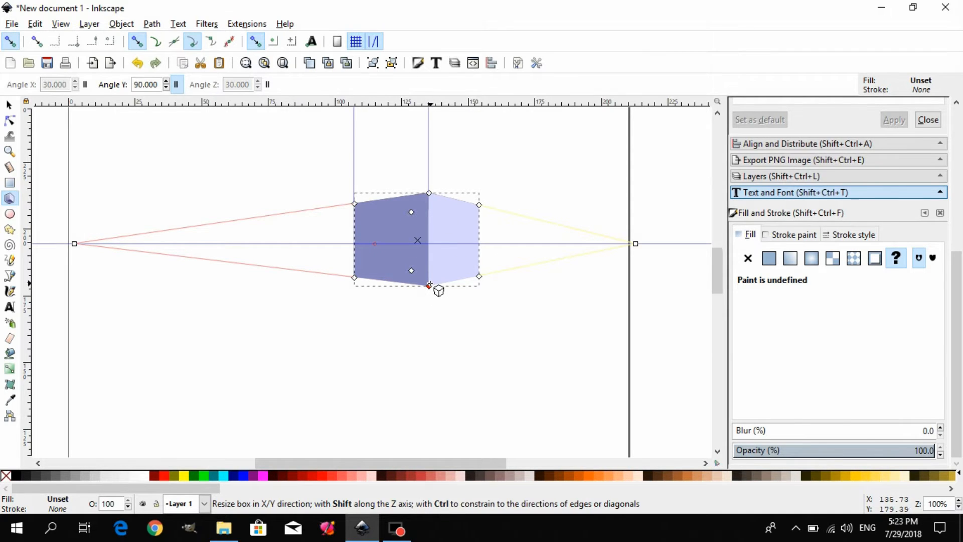
# Resize the box from its lower front corner to make it taller and its left face narrower
pyautogui.moveTo(429, 286); pyautogui.dragTo(415, 324)
pyautogui.scroll(1, 301, 366)
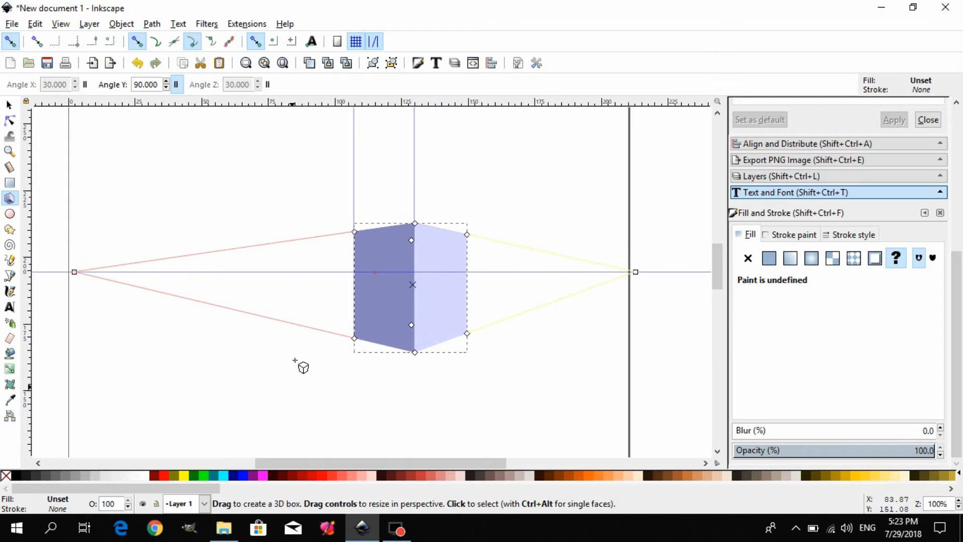
# Toggle the Y, X and Z vanishing points in turn between parallel and converging, leaving only Y parallel
pyautogui.click(176, 85)
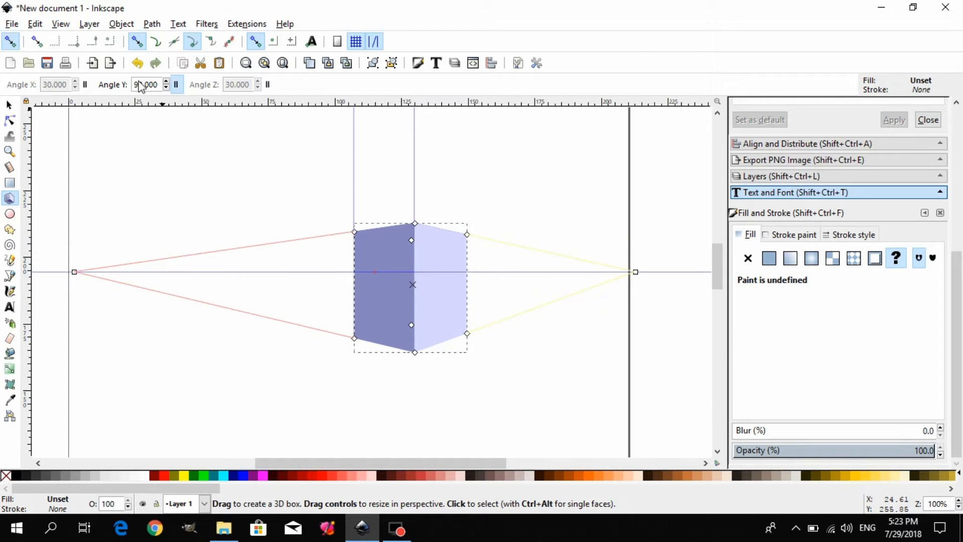
pyautogui.click(176, 85)
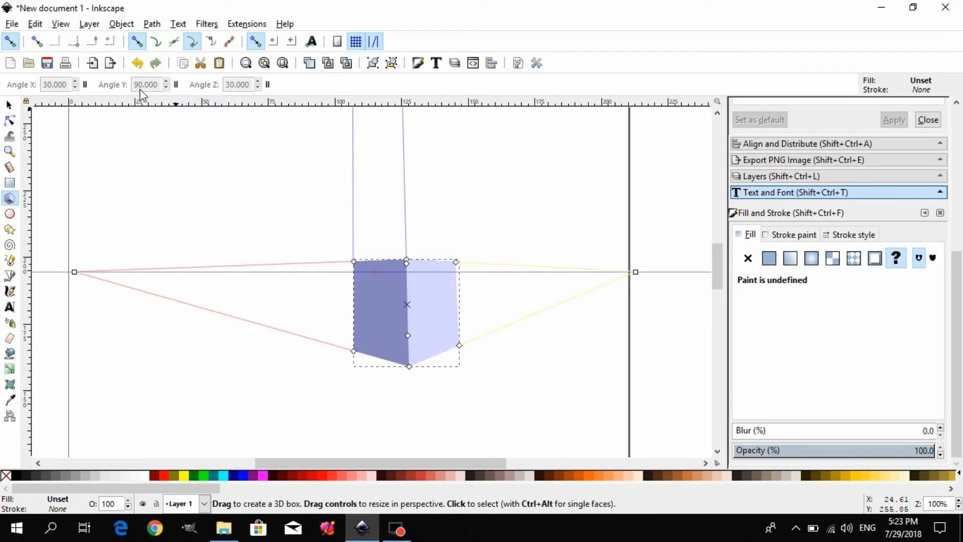
pyautogui.click(86, 85)
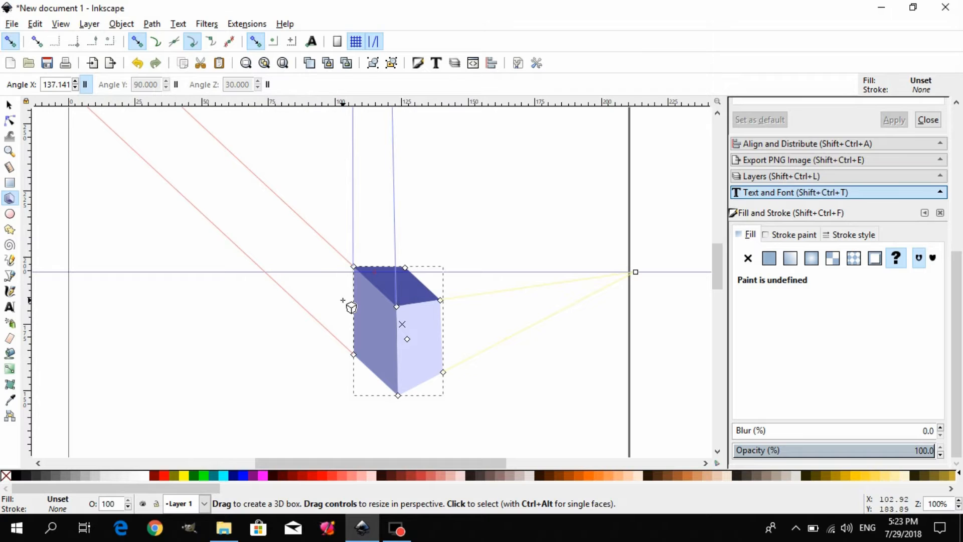
pyautogui.click(87, 85)
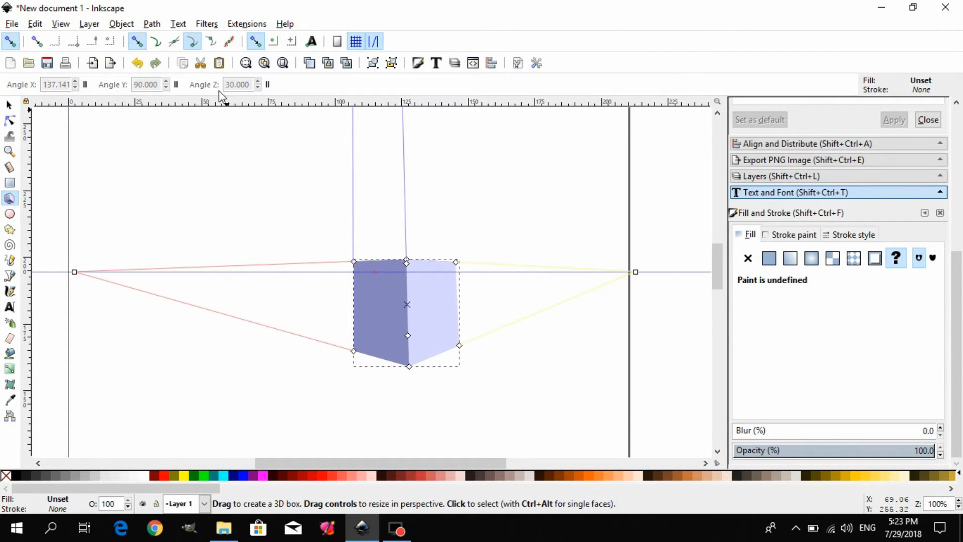
pyautogui.click(271, 83)
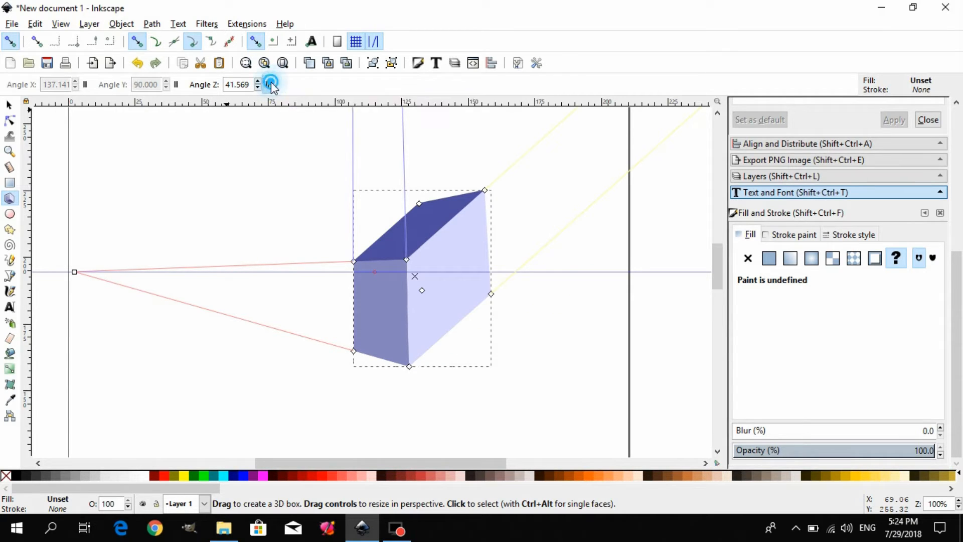
pyautogui.click(270, 84)
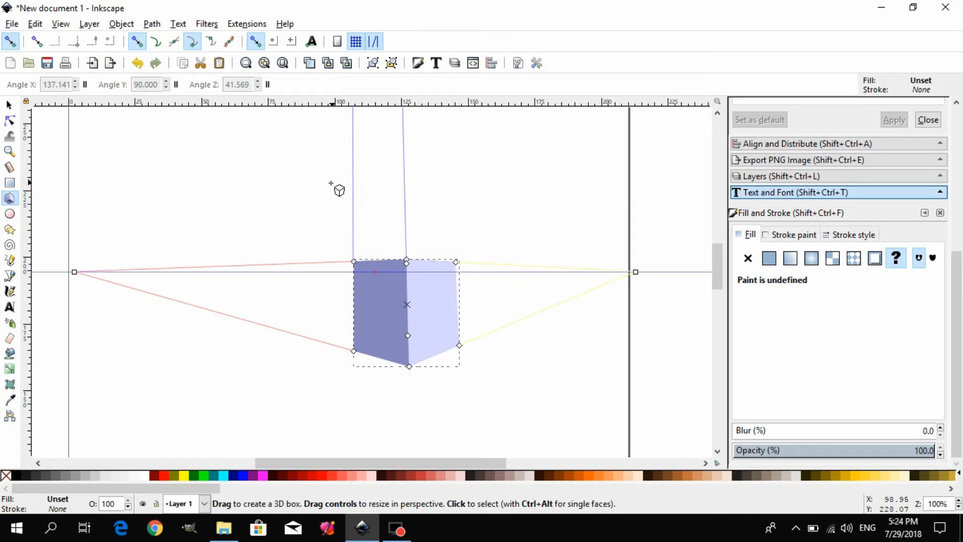
pyautogui.click(176, 84)
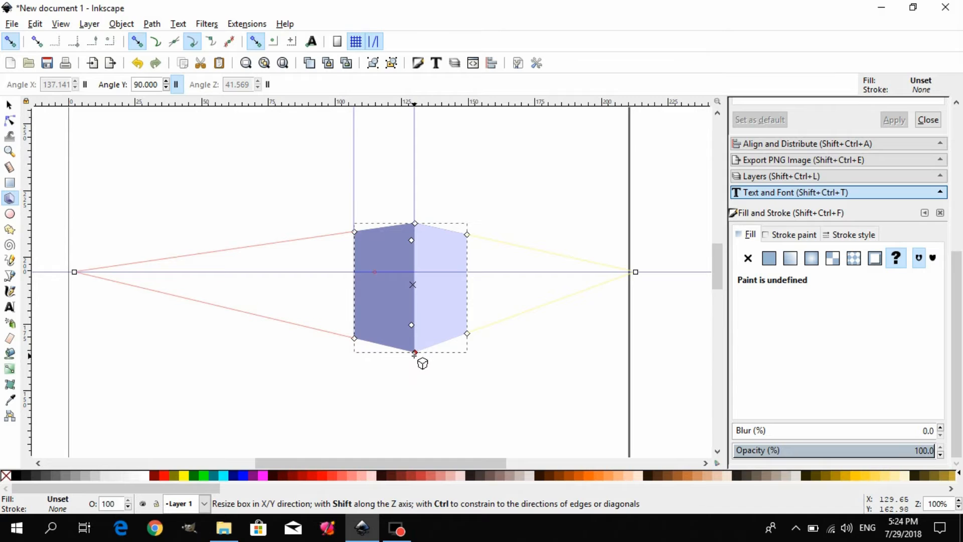
# Adjust the box's height and width from its lower front corner and spread its vanishing points farther apart along the horizontal guide
pyautogui.moveTo(415, 352); pyautogui.dragTo(416, 331)
pyautogui.moveTo(635, 272); pyautogui.dragTo(571, 125)
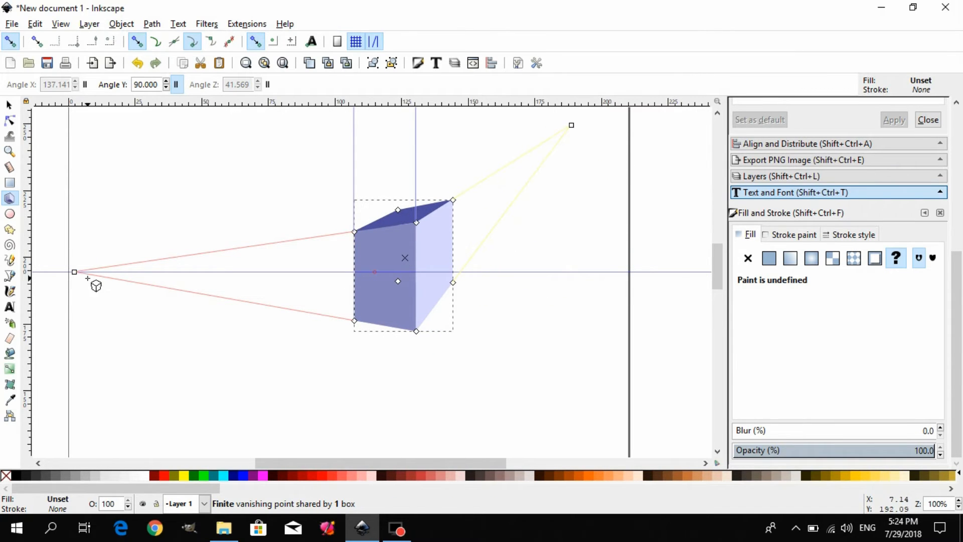
pyautogui.moveTo(73, 271)
pyautogui.mouseDown()
pyautogui.moveTo(166, 398)
pyautogui.moveTo(200, 426)
pyautogui.moveTo(174, 239)
pyautogui.moveTo(223, 166)
pyautogui.moveTo(217, 150)
pyautogui.moveTo(160, 283)
pyautogui.moveTo(107, 268)
pyautogui.moveTo(59, 307)
pyautogui.moveTo(58, 266)
pyautogui.mouseUp()
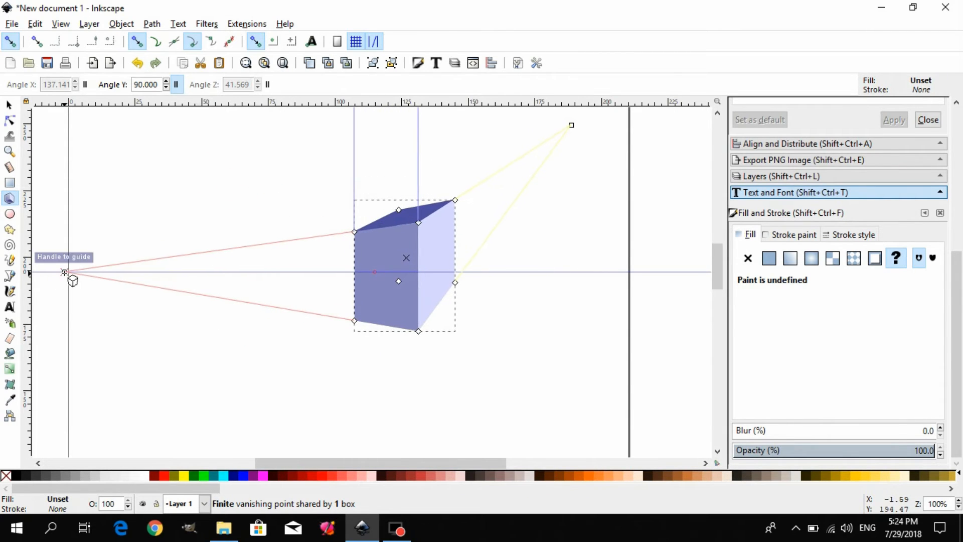
pyautogui.moveTo(572, 126); pyautogui.dragTo(676, 272)
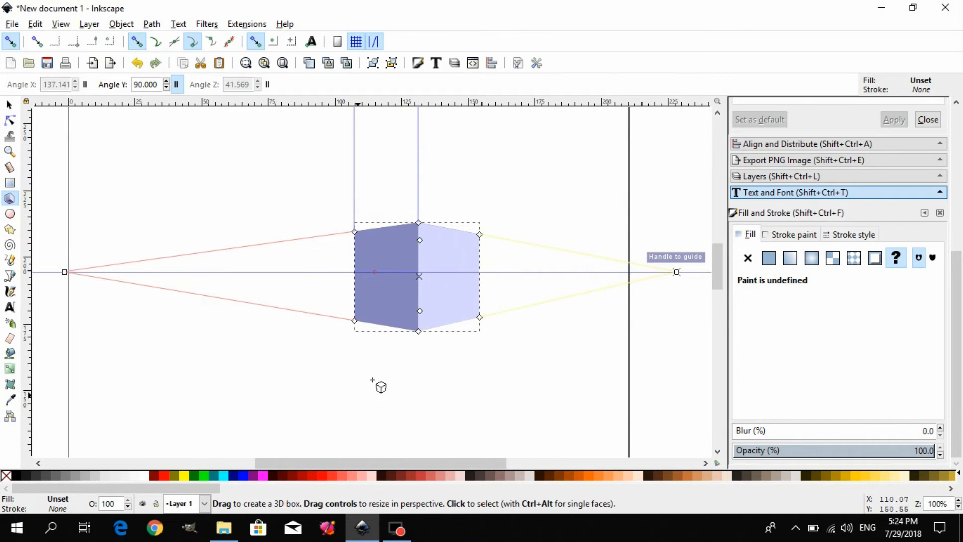
pyautogui.moveTo(419, 331)
pyautogui.mouseDown()
pyautogui.moveTo(427, 369)
pyautogui.moveTo(401, 339)
pyautogui.moveTo(411, 360)
pyautogui.moveTo(415, 350)
pyautogui.moveTo(430, 360)
pyautogui.moveTo(417, 355)
pyautogui.moveTo(421, 324)
pyautogui.moveTo(423, 340)
pyautogui.mouseUp()
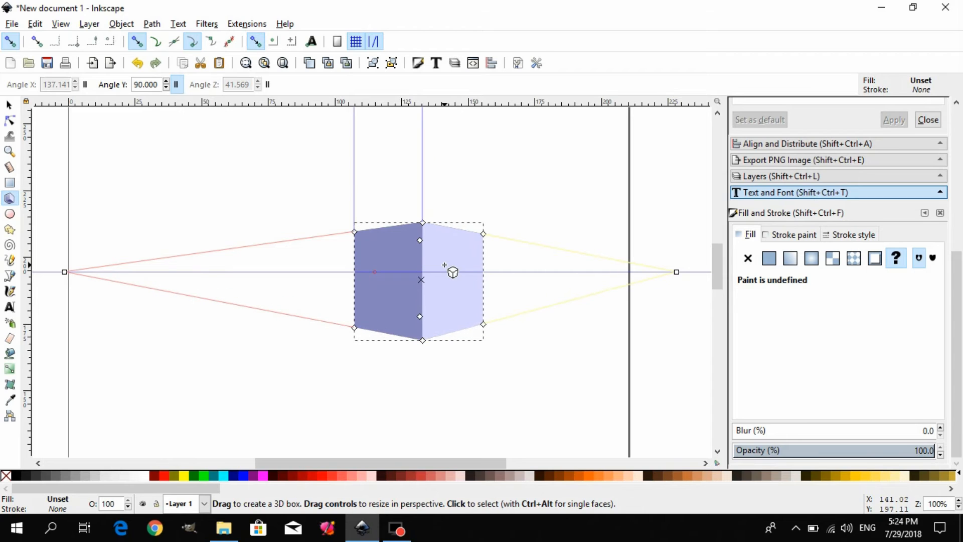
# Draw a second 3D box above the horizontal guide, overlapping the first one, and delete it
pyautogui.moveTo(447, 271); pyautogui.dragTo(514, 183)
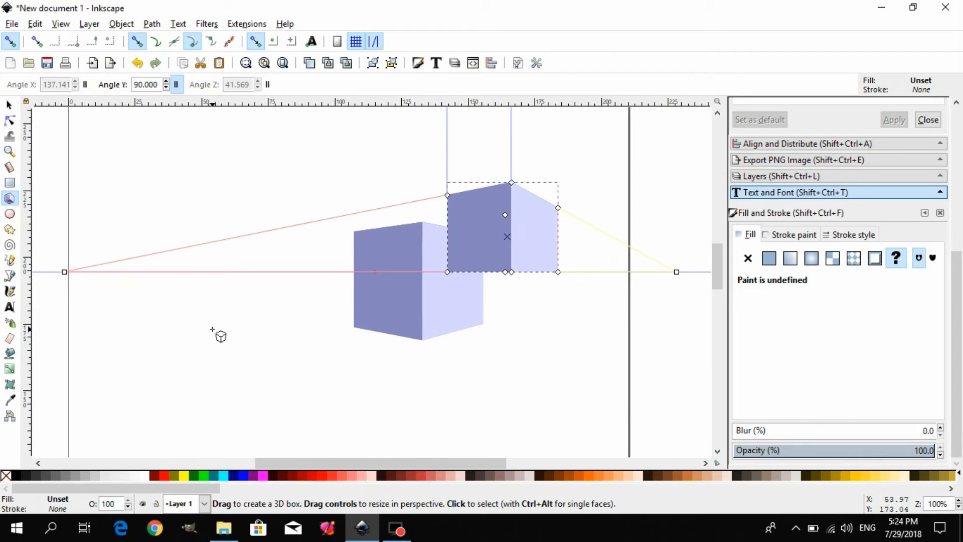
pyautogui.press('Delete')
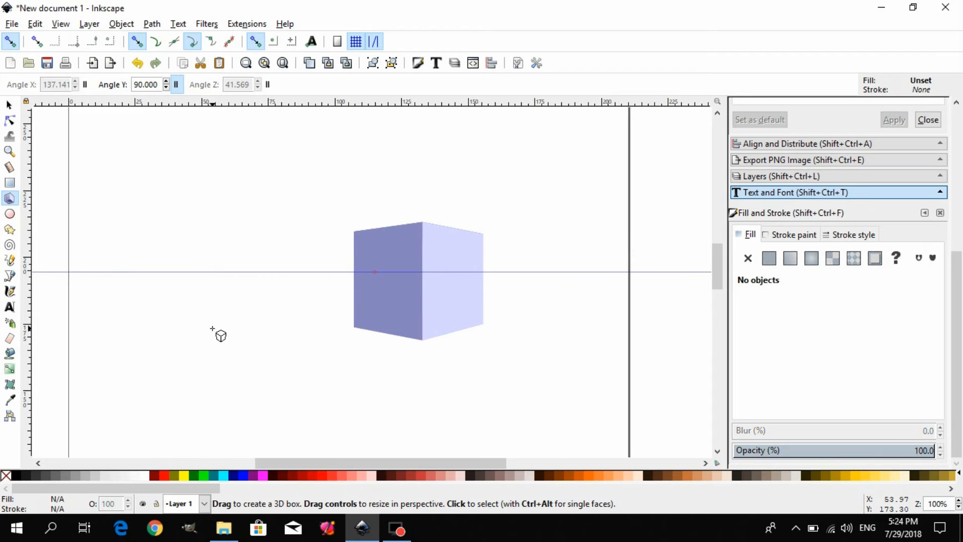
# Move the whole 3D box above the guide and back across it, placing it at about X 96.6 mm, Y 170.2 mm
pyautogui.click(9, 105)
pyautogui.moveTo(425, 311); pyautogui.dragTo(411, 213)
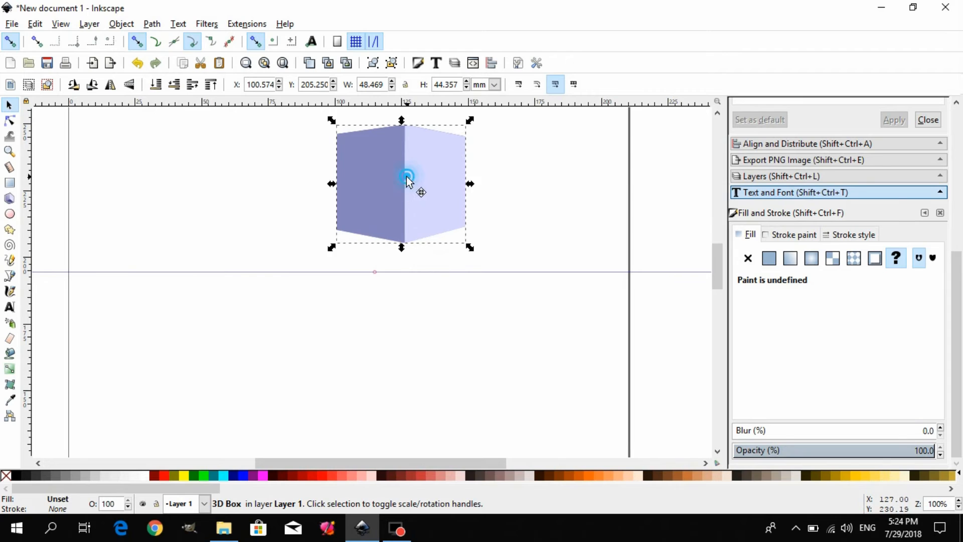
pyautogui.moveTo(407, 177); pyautogui.dragTo(389, 280)
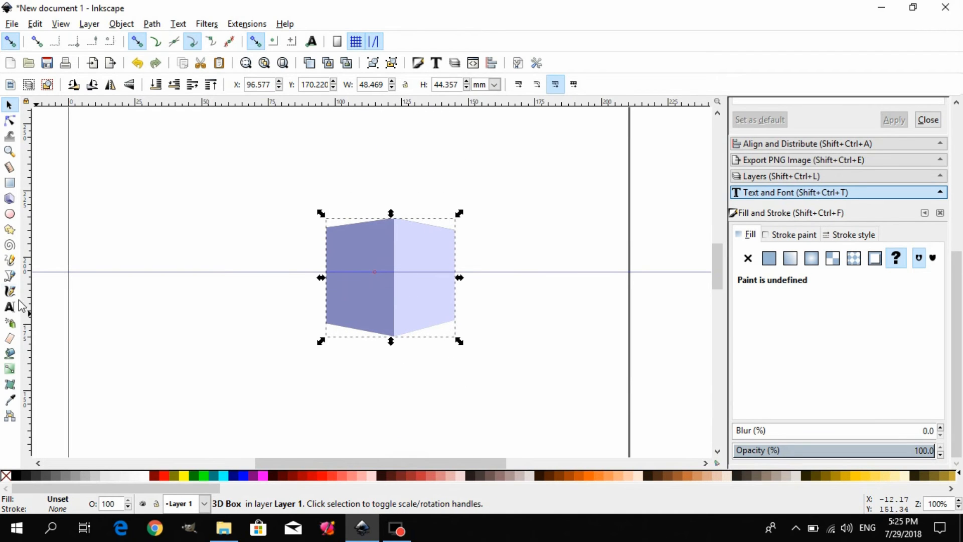
# Resize the box vertically with the 3D box tool so it lies entirely above the guide with its underside showing
pyautogui.click(9, 198)
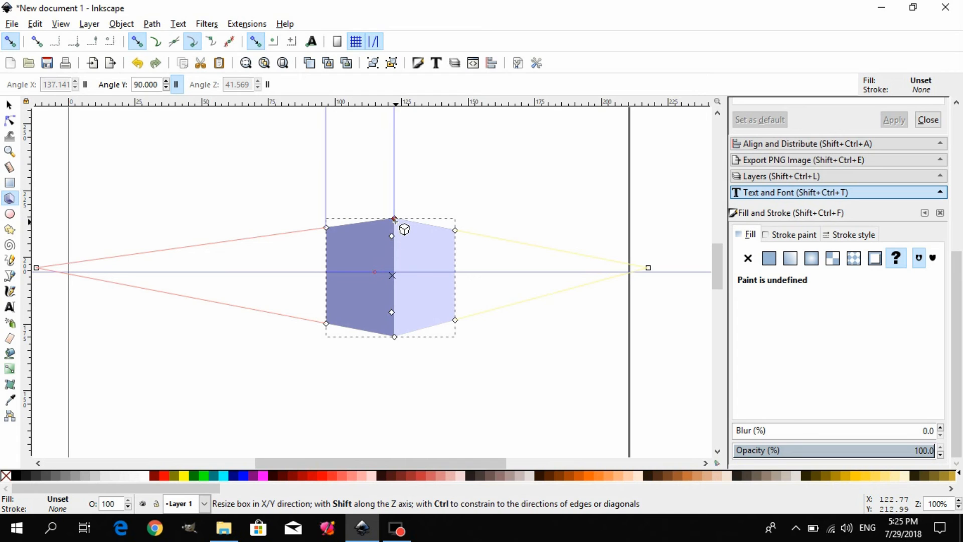
pyautogui.moveTo(394, 219); pyautogui.dragTo(400, 134)
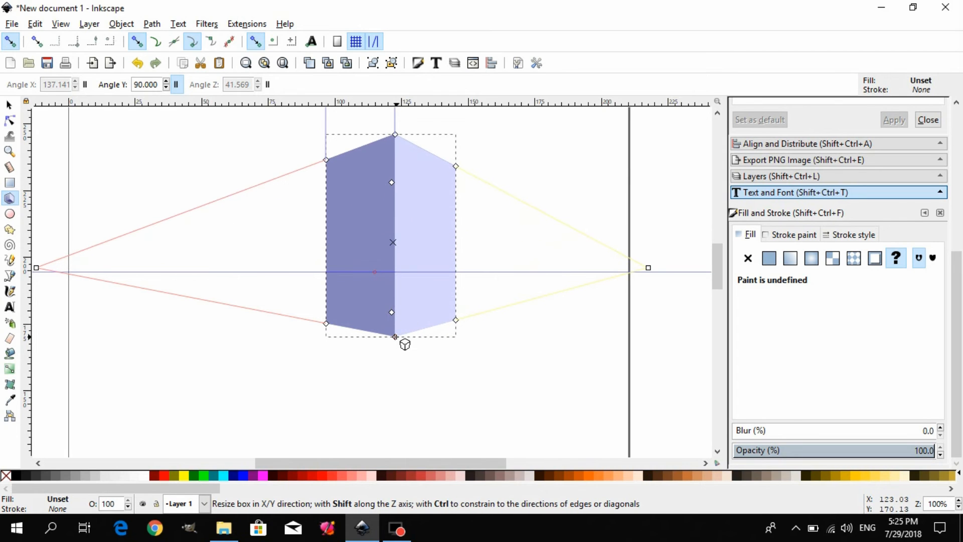
pyautogui.moveTo(397, 337); pyautogui.dragTo(396, 218)
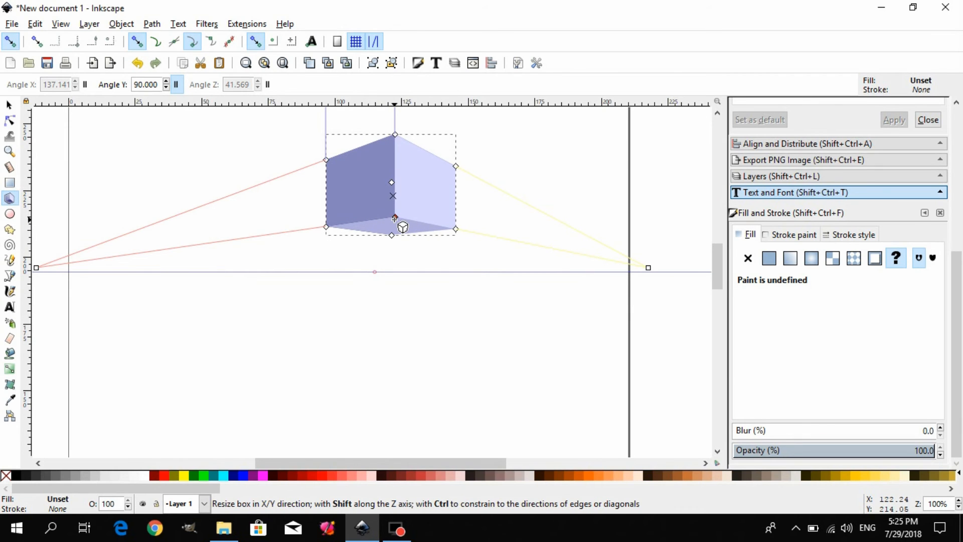
# Resize the box so it lies entirely below the guide with its top face showing, and deepen it toward the right vanishing point
pyautogui.moveTo(396, 218); pyautogui.dragTo(406, 430)
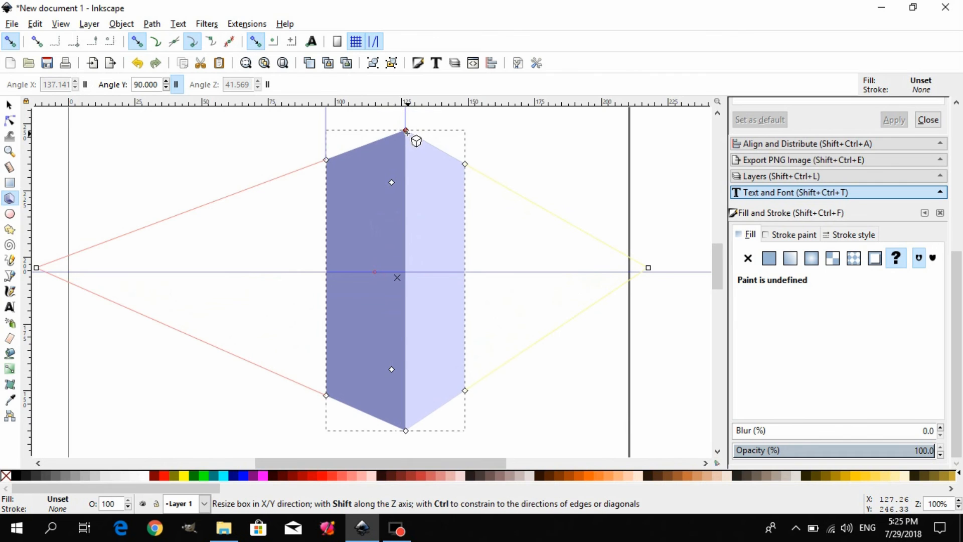
pyautogui.moveTo(405, 132); pyautogui.dragTo(416, 352)
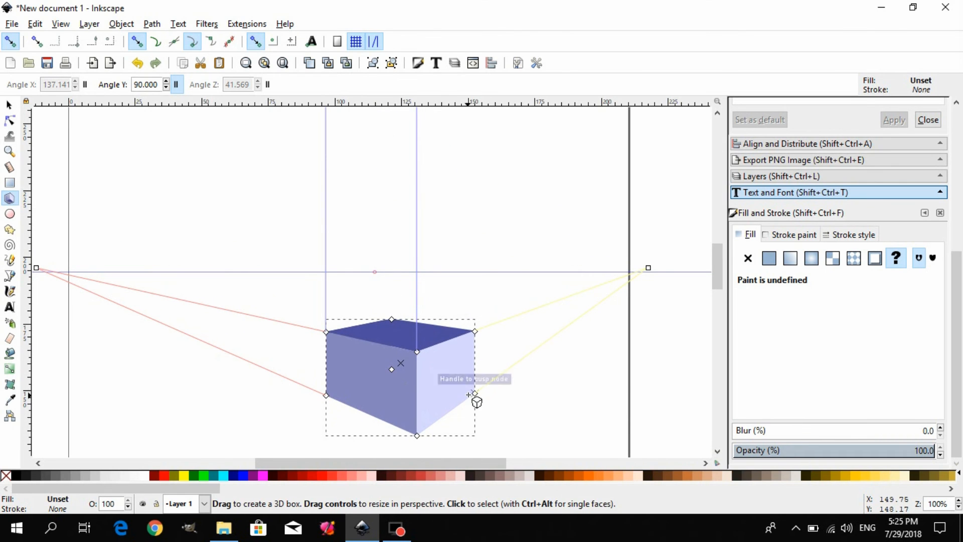
pyautogui.moveTo(475, 391); pyautogui.dragTo(509, 399)
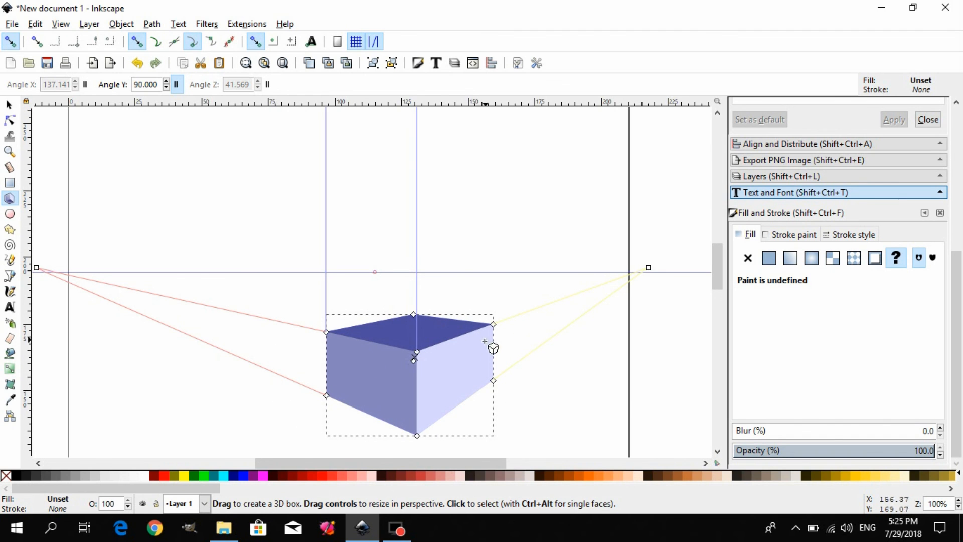
pyautogui.scroll(-1, 617, 311)
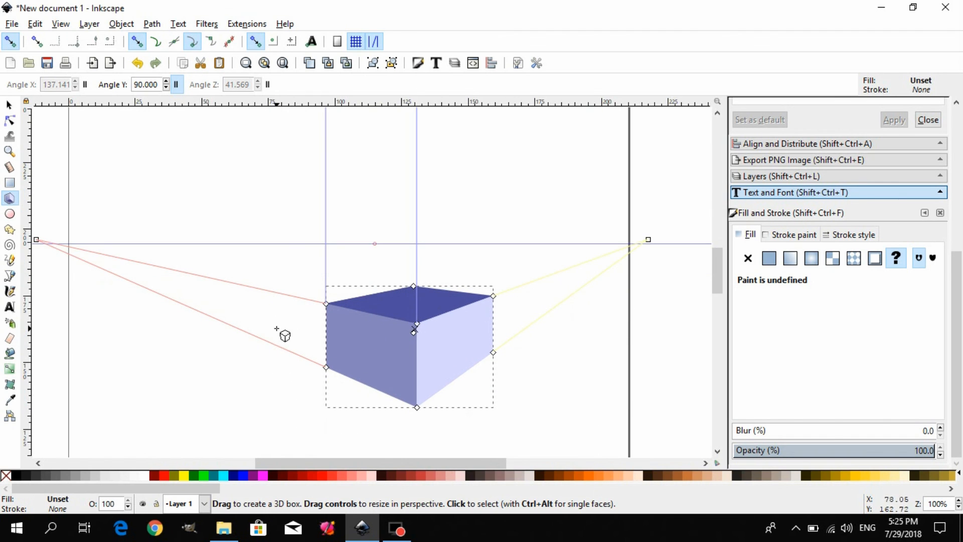